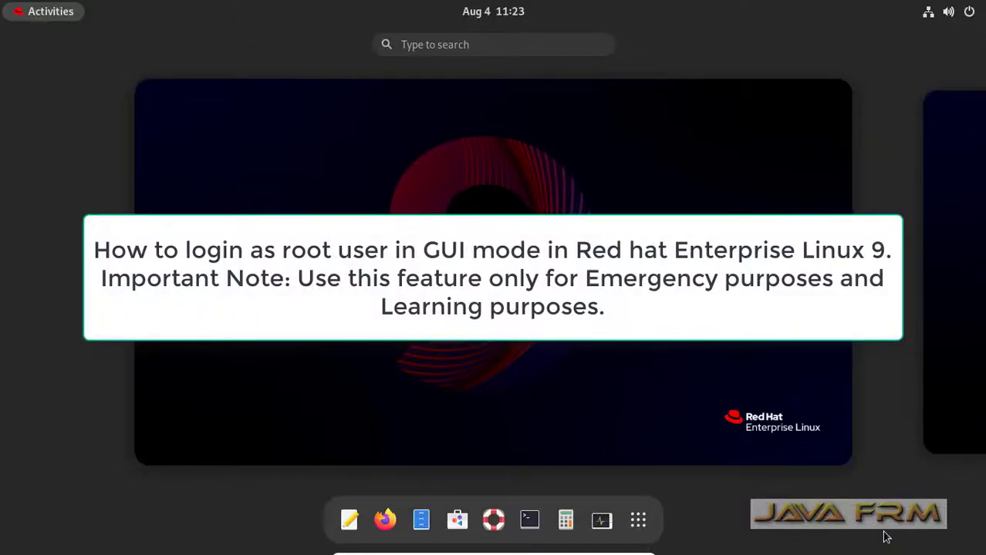
- Open the Utilities app folder from the Show Applications grid
left_click(638, 523)
left_click(353, 230)
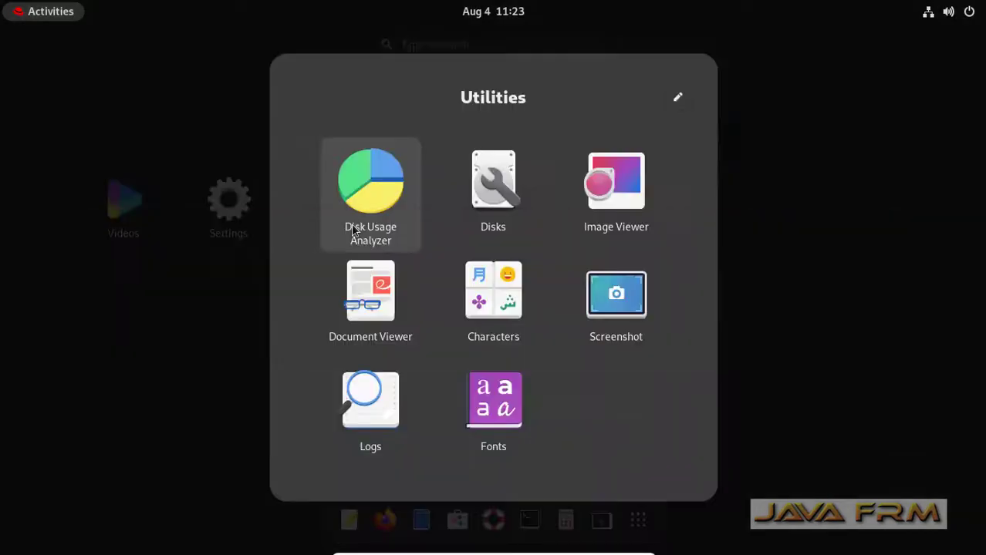
- Launch Logs, view Important, All, Applications, System, Security and Hardware, dismiss the warning, then close it
left_click(372, 403)
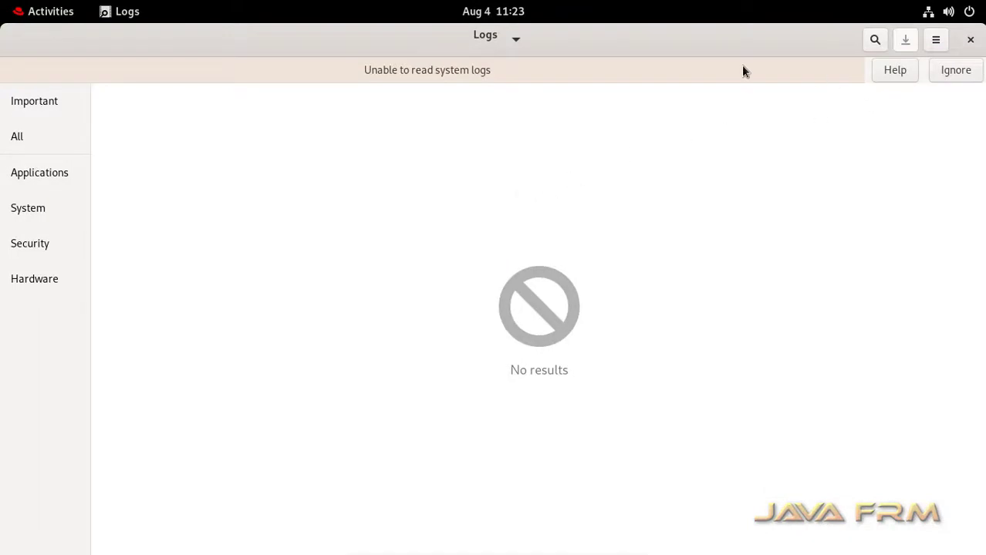
left_click(41, 98)
left_click(22, 133)
left_click(36, 174)
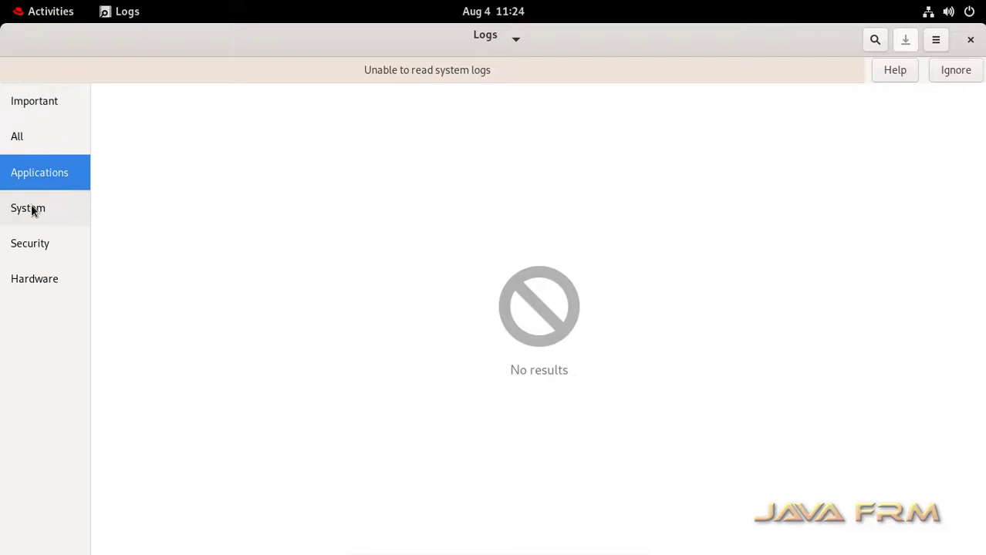
left_click(33, 209)
left_click(32, 246)
left_click(43, 283)
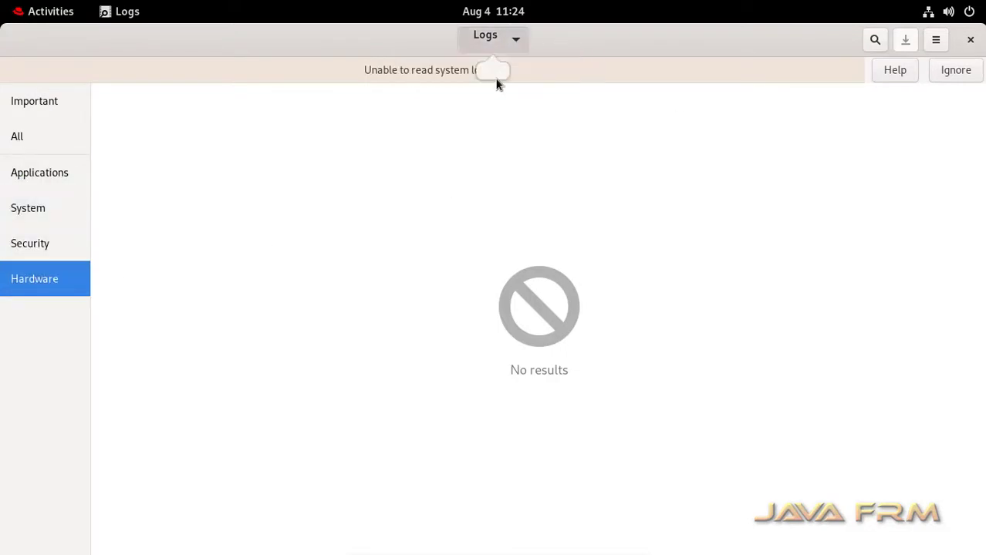
left_click(957, 72)
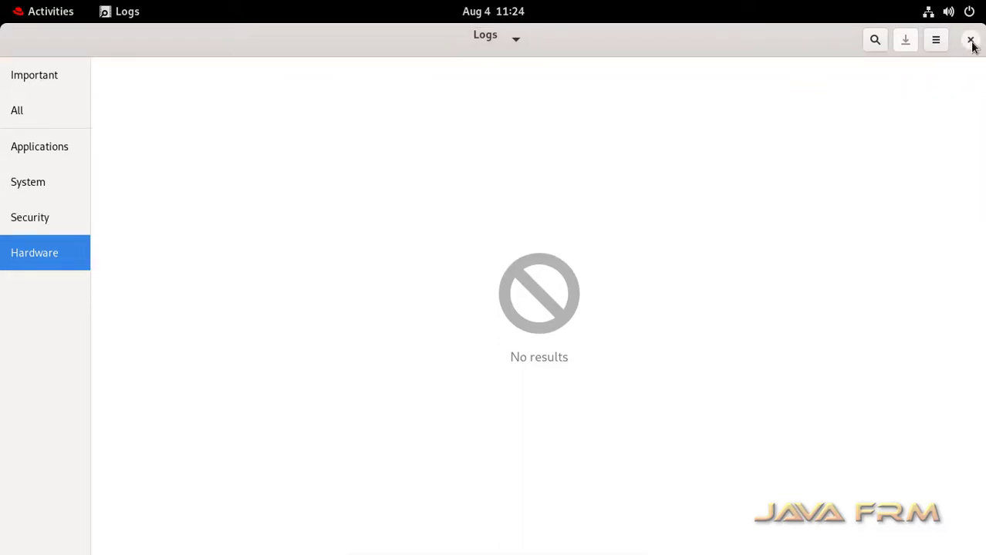
left_click(970, 40)
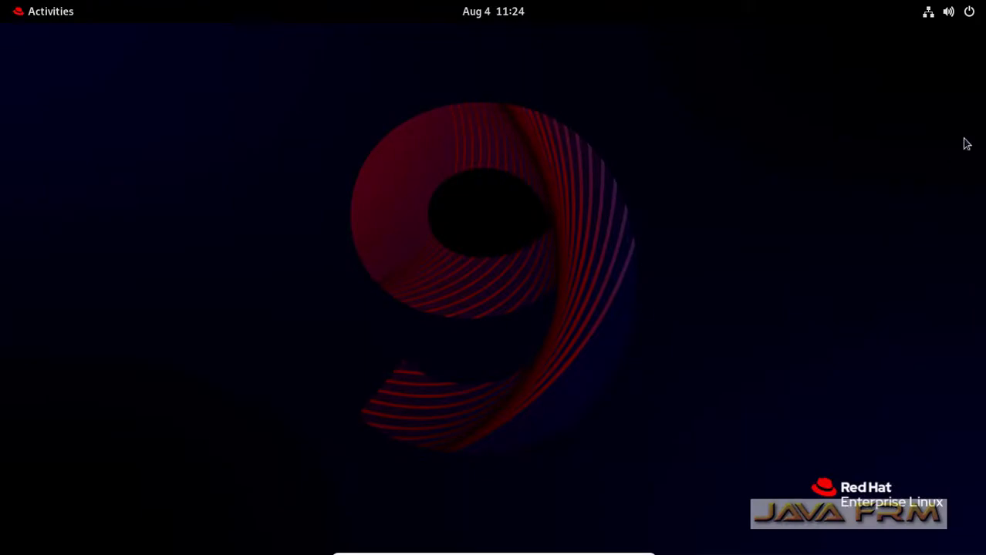
- Log out through the system menu's Power Off / Log Out section
left_click(968, 14)
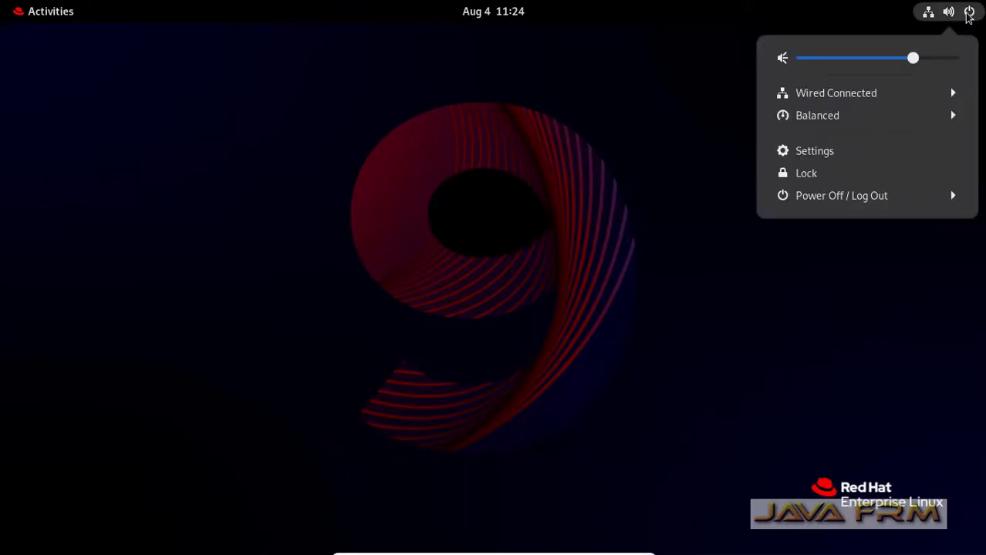
left_click(835, 199)
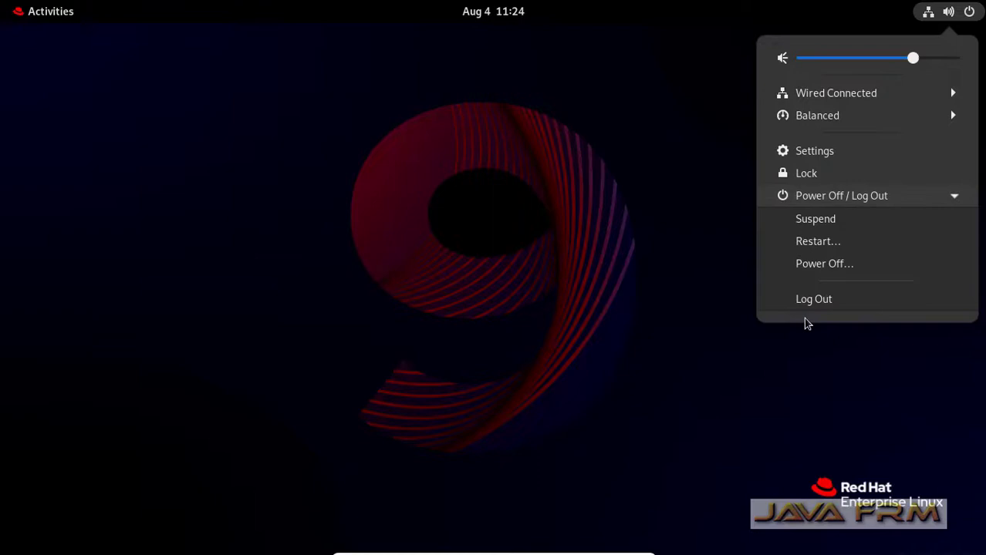
left_click(818, 300)
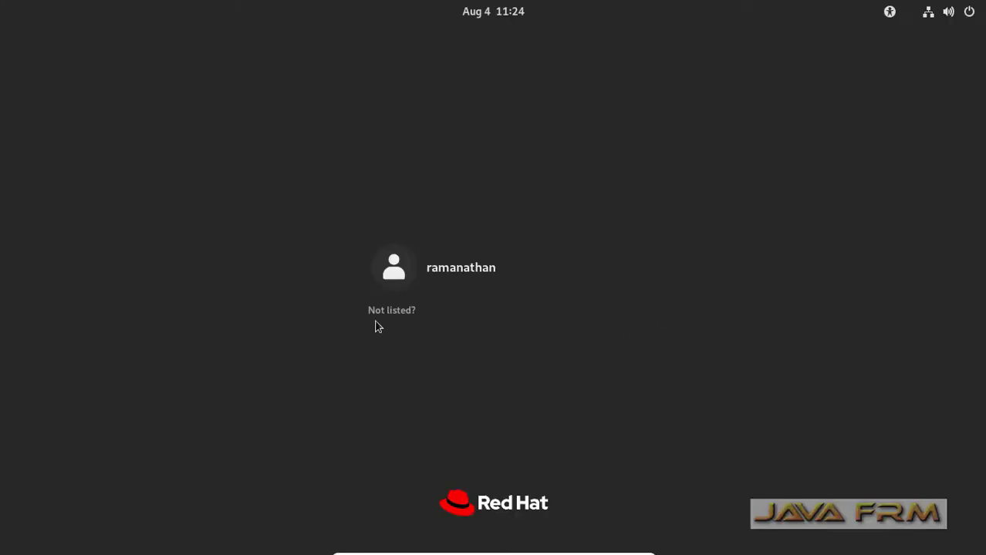
- Sign in through Not listed? with username root and the root password
left_click(398, 315)
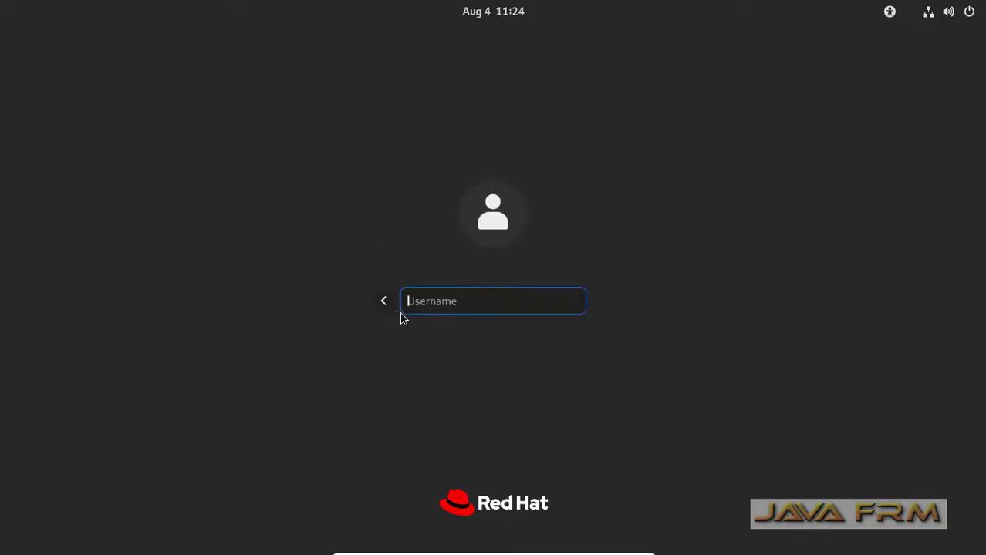
type("root")
key("Return")
type("123456789")
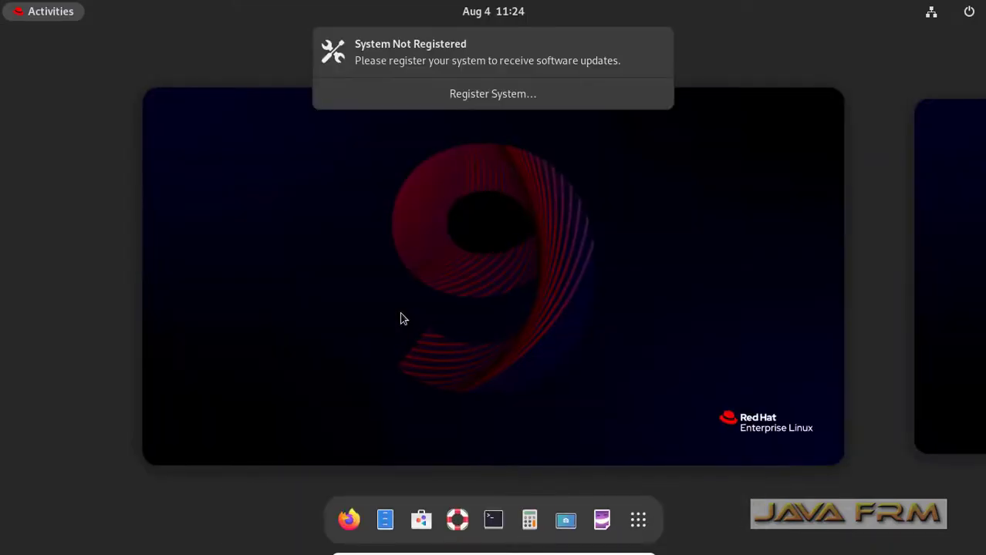
- Close the System Not Registered notice and the privileged-user warning notification
left_click(661, 47)
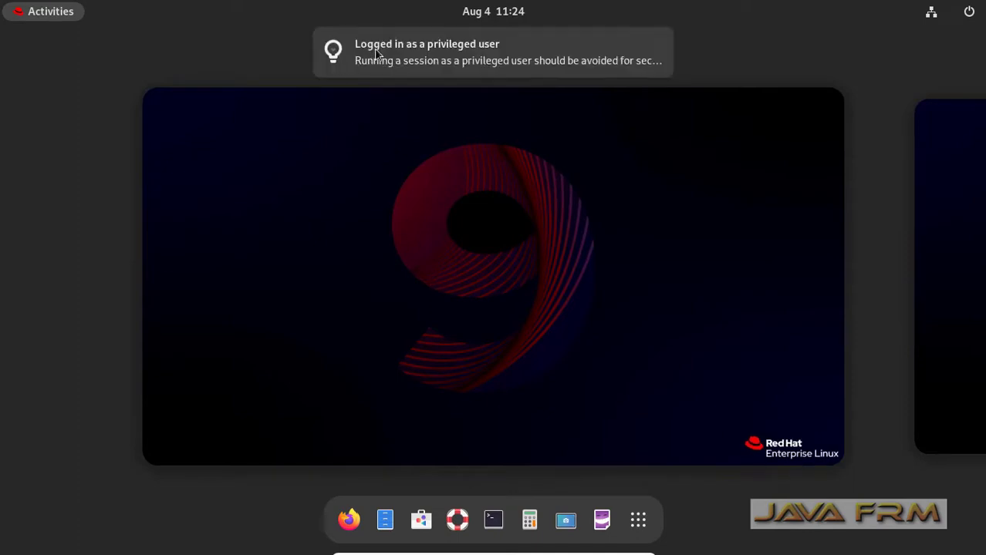
mouse_move(422, 77)
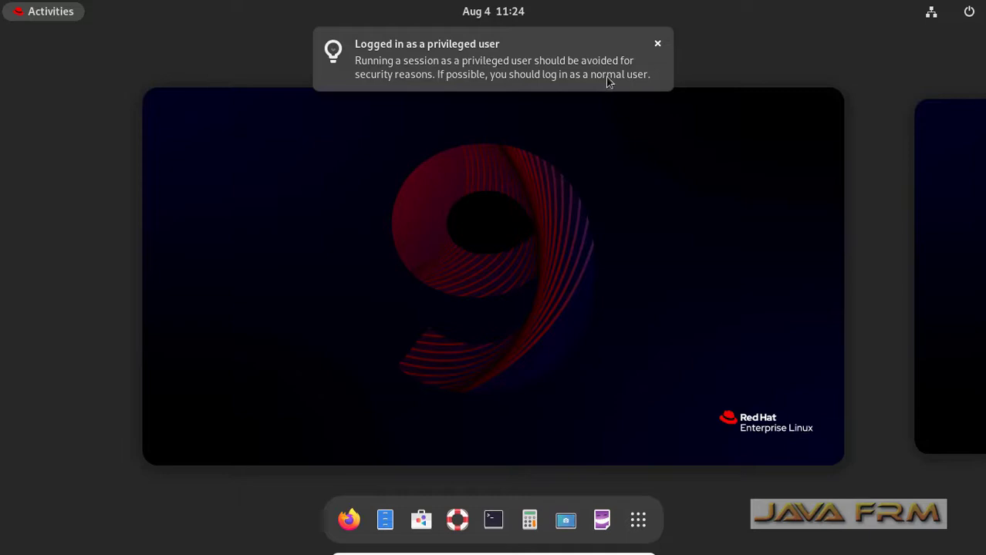
left_click(658, 45)
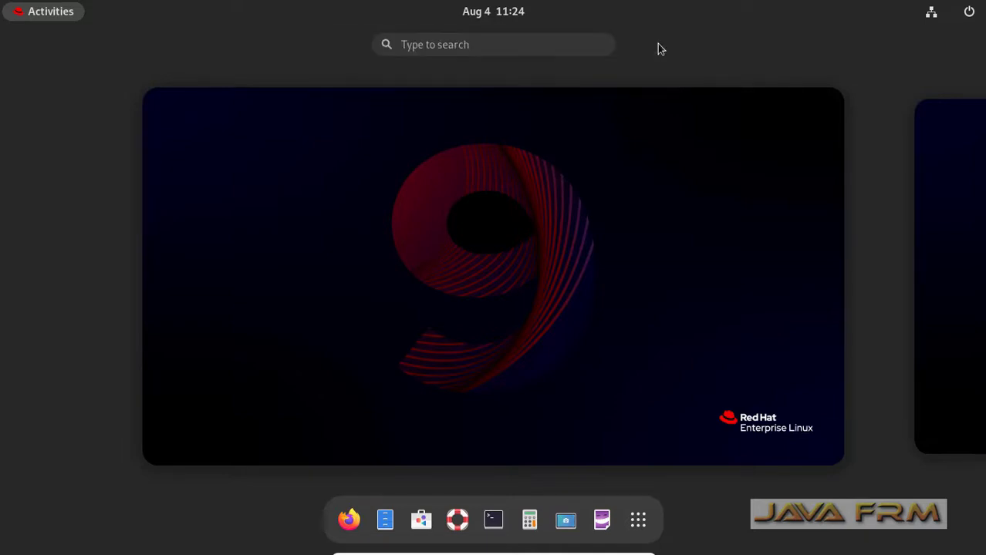
- Reopen Logs as root from the Utilities folder in Show Applications
left_click(638, 523)
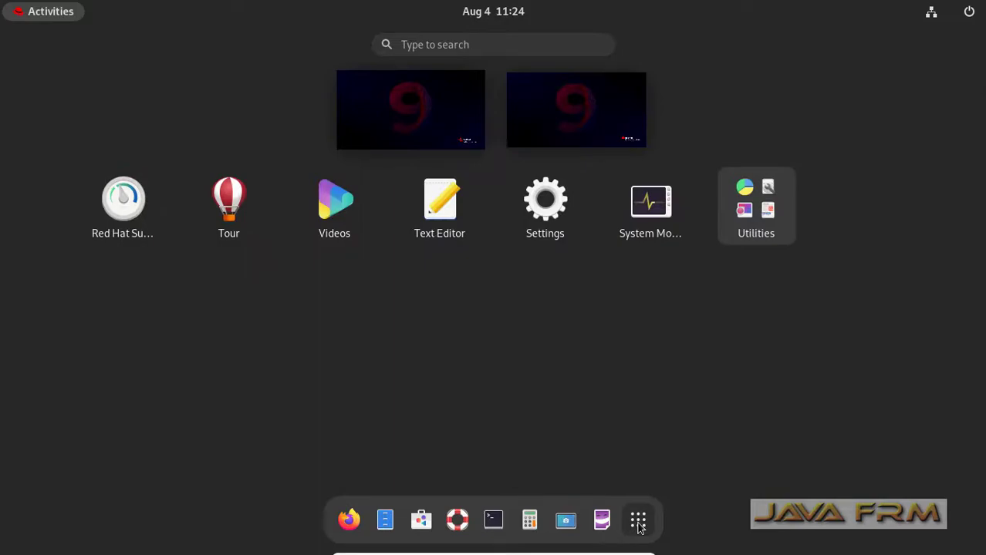
left_click(760, 197)
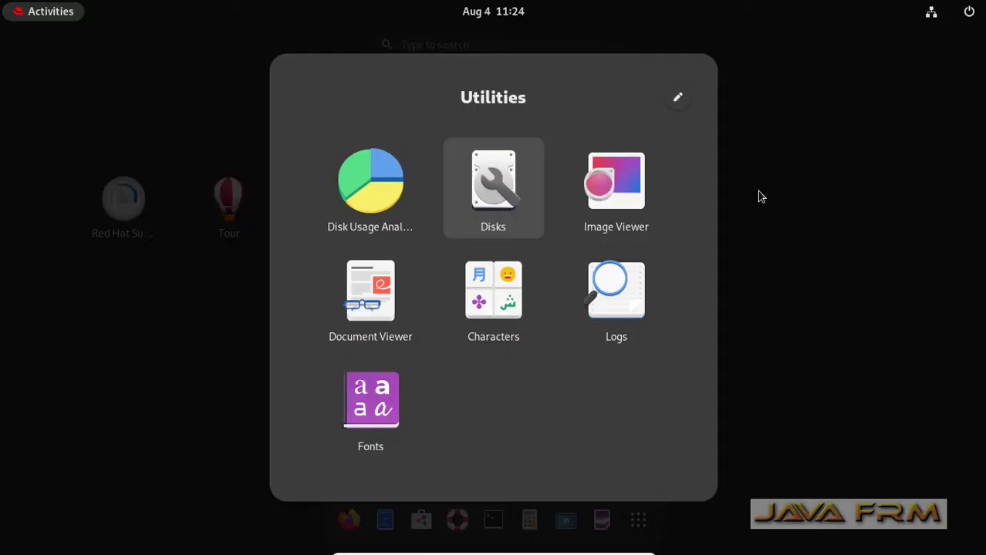
left_click(629, 301)
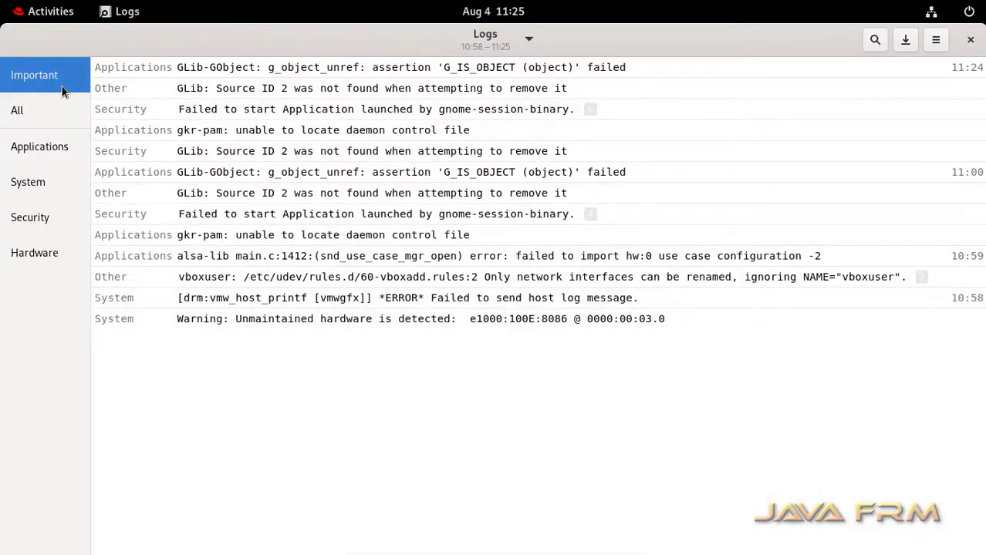
- Check the current boot selection, then scroll through All log entries
left_click(529, 40)
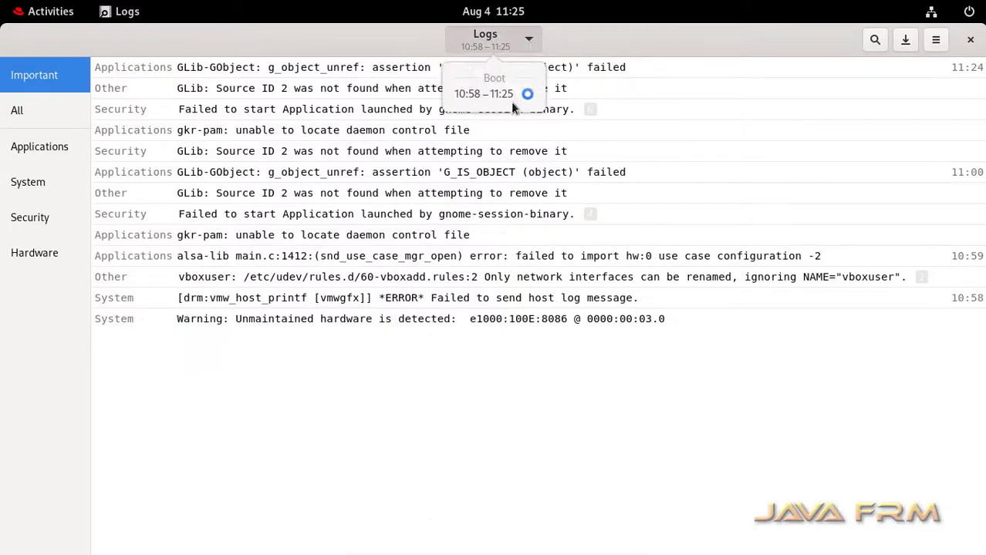
left_click(26, 123)
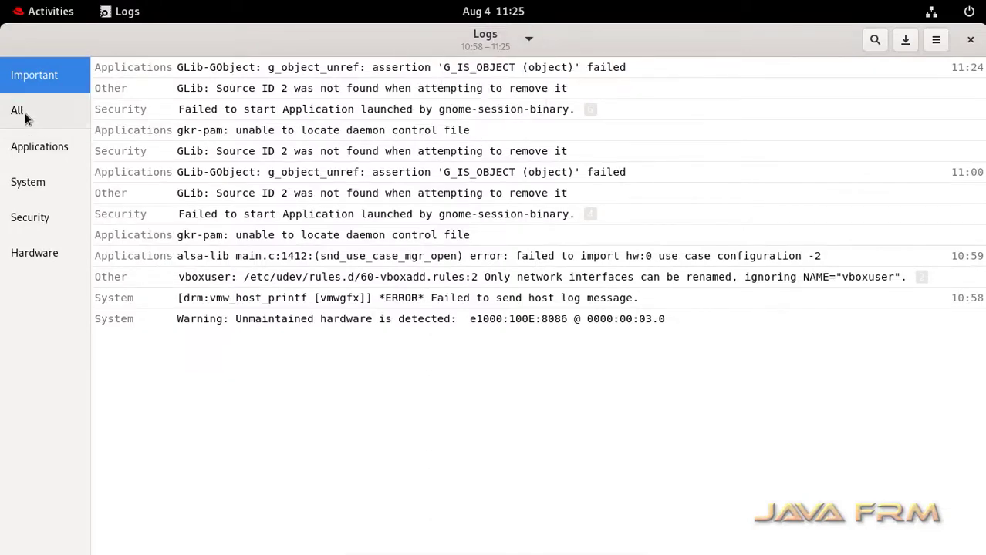
left_click(24, 115)
scroll(401, 185, "down", 10)
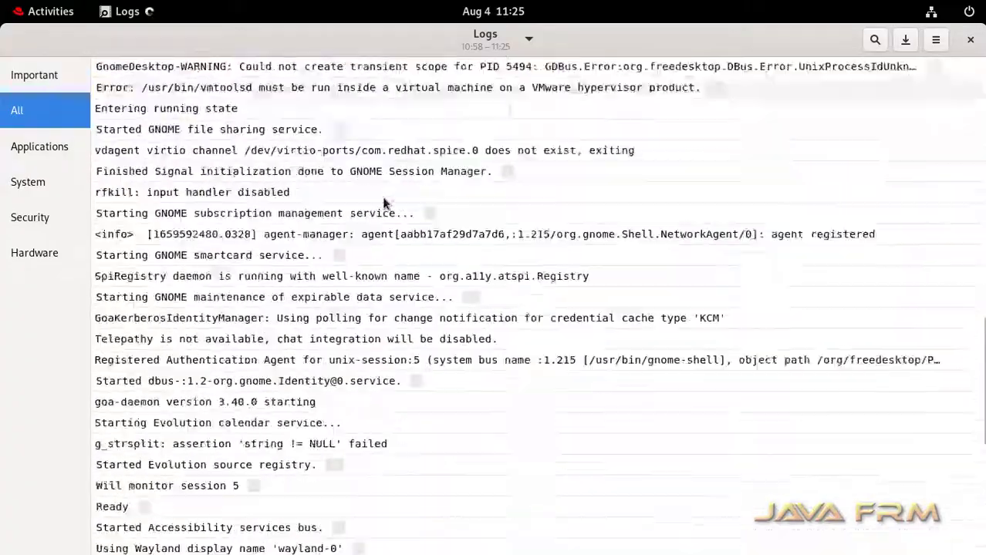
scroll(383, 202, "down", 15)
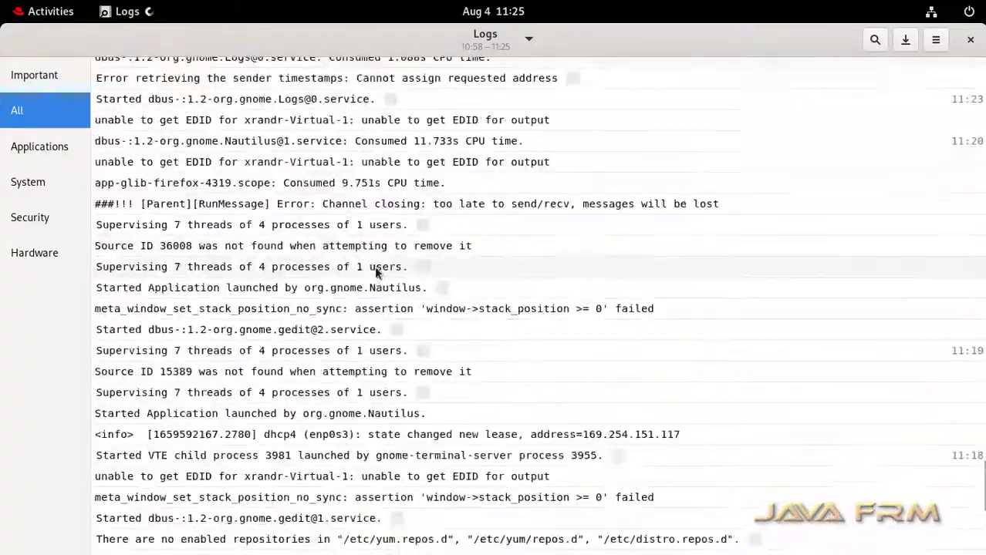
scroll(376, 272, "down", 20)
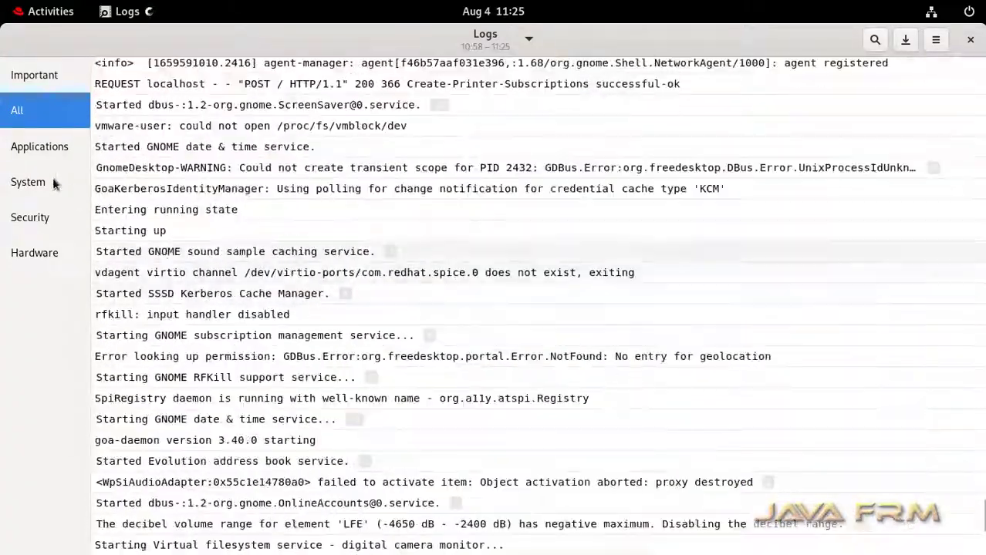
- Scroll through the Applications log entries, then the System log entries
left_click(35, 148)
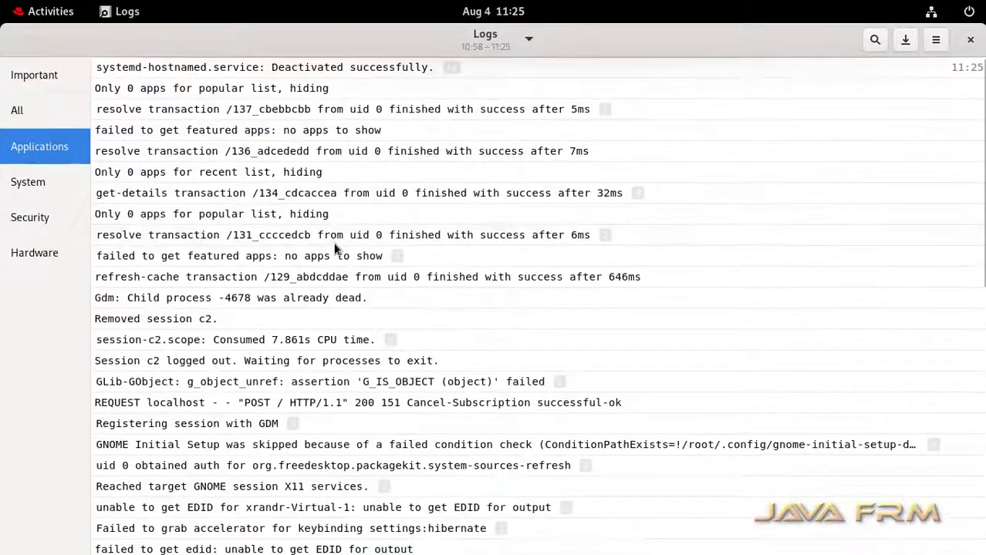
scroll(334, 249, "down", 20)
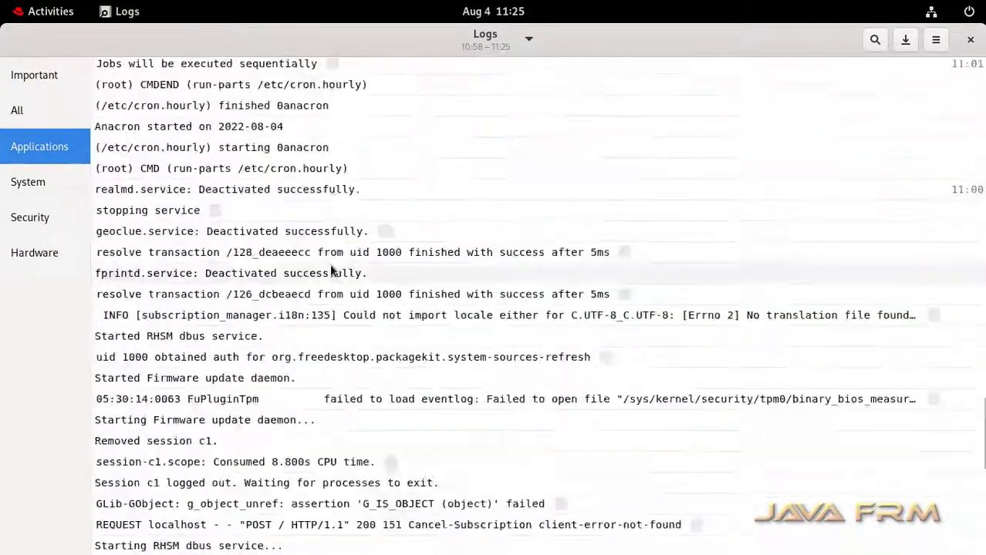
scroll(331, 269, "down", 20)
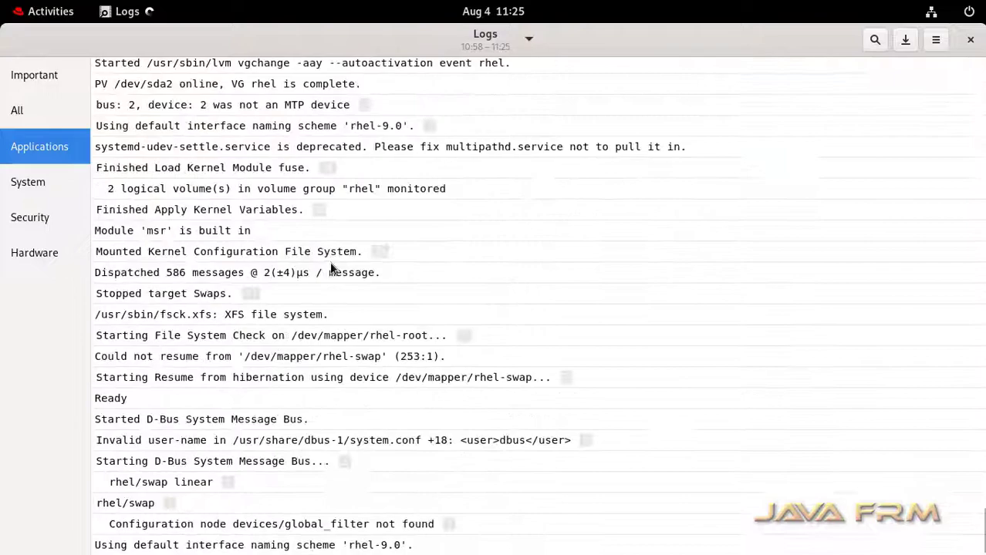
scroll(330, 260, "down", 3)
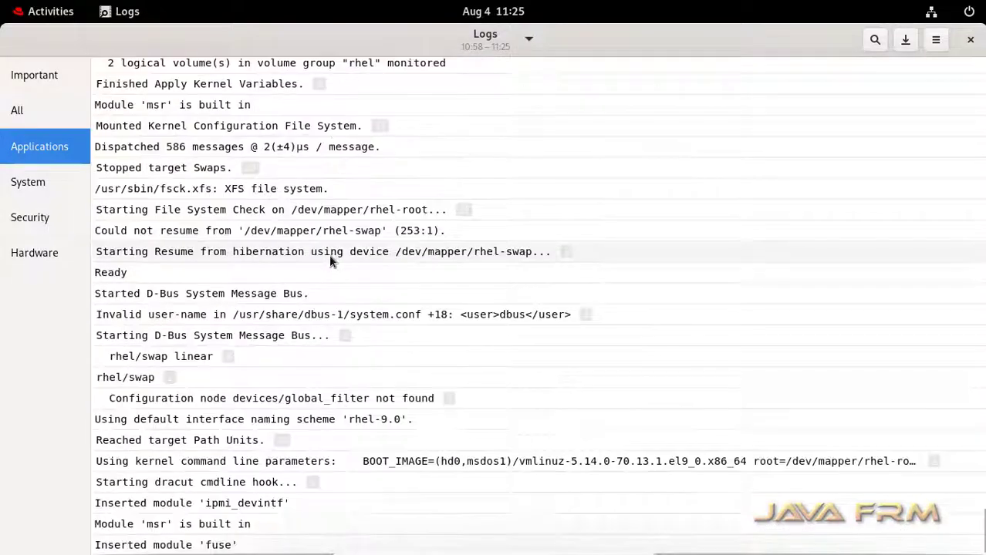
left_click(23, 183)
scroll(312, 300, "down", 10)
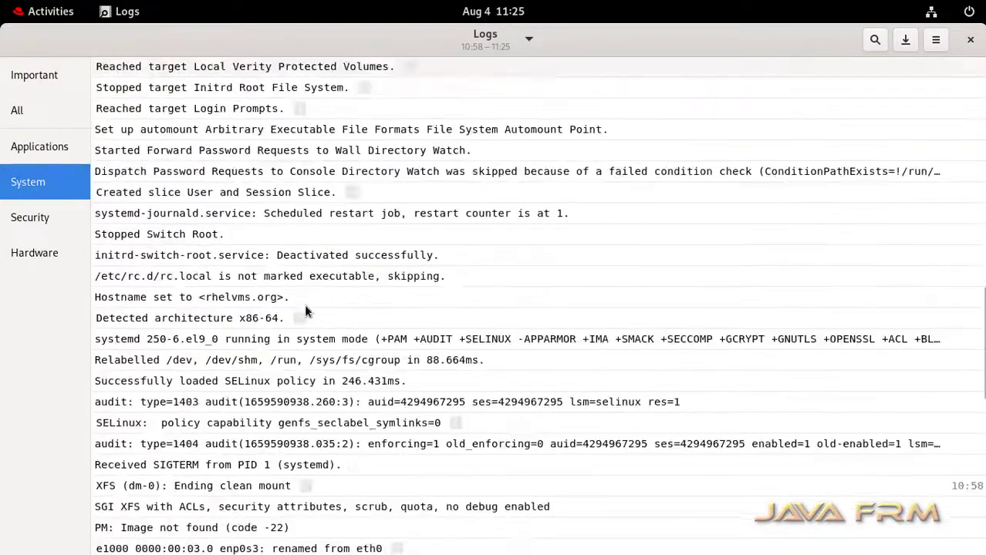
scroll(305, 310, "down", 20)
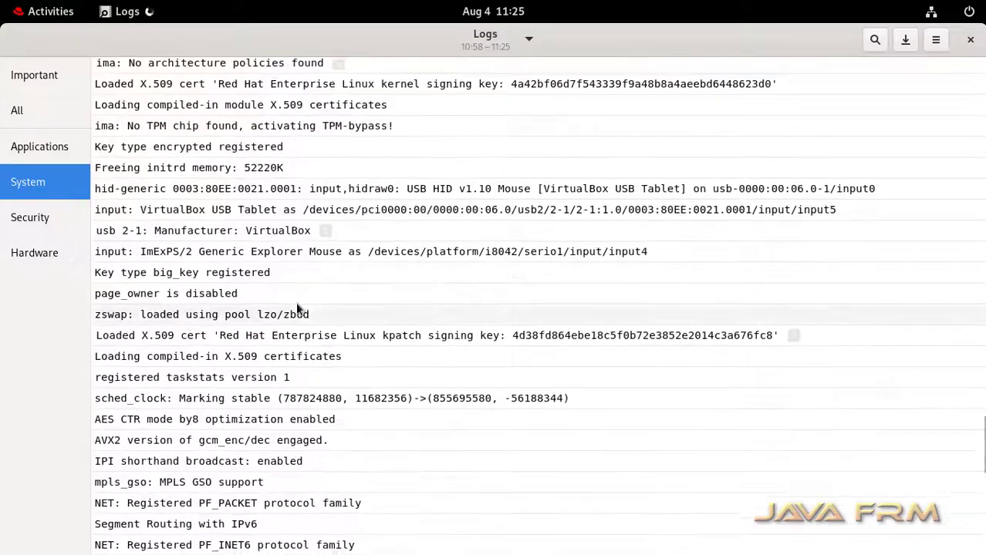
scroll(297, 309, "down", 20)
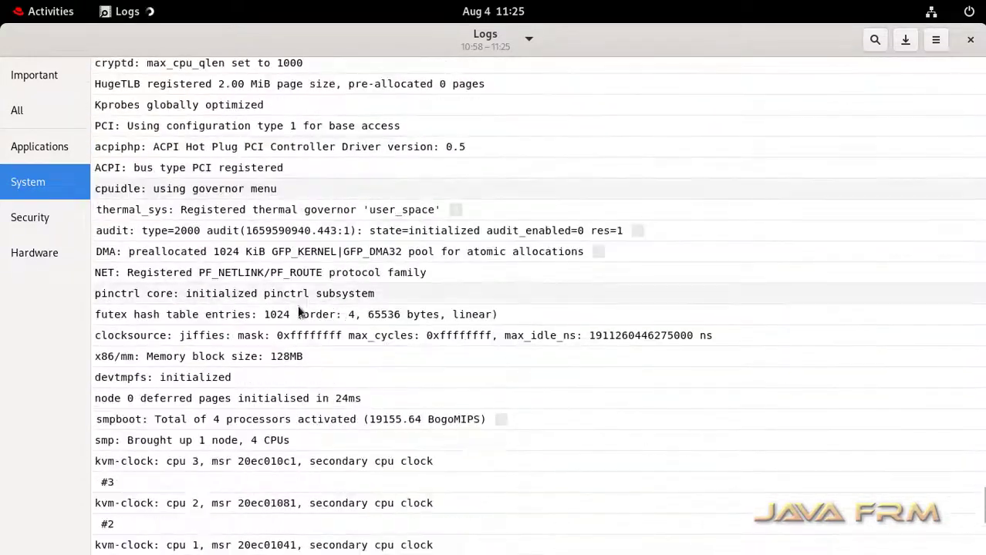
scroll(299, 313, "down", 10)
- Scroll through the Security entries, then the Hardware kernel device messages
left_click(19, 220)
scroll(338, 219, "down", 8)
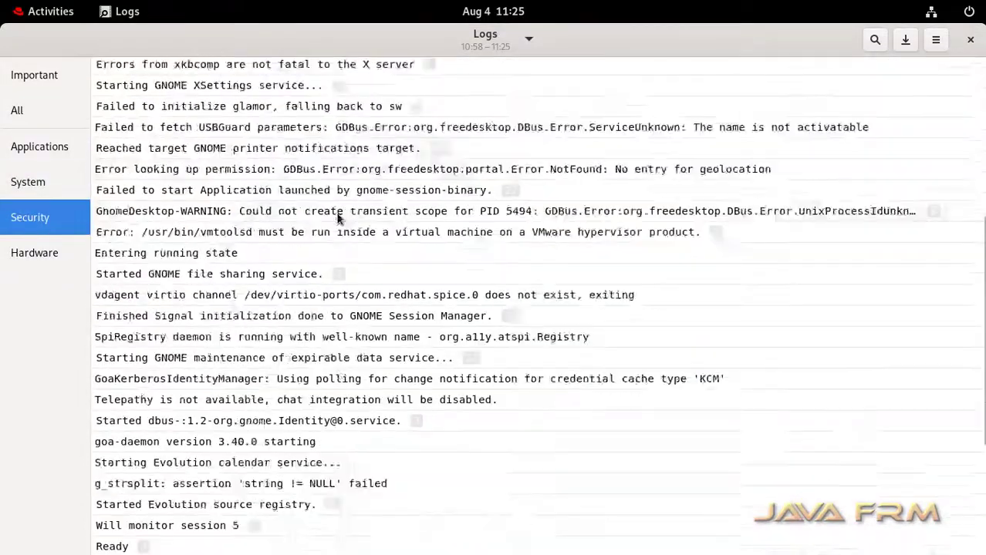
scroll(337, 219, "down", 15)
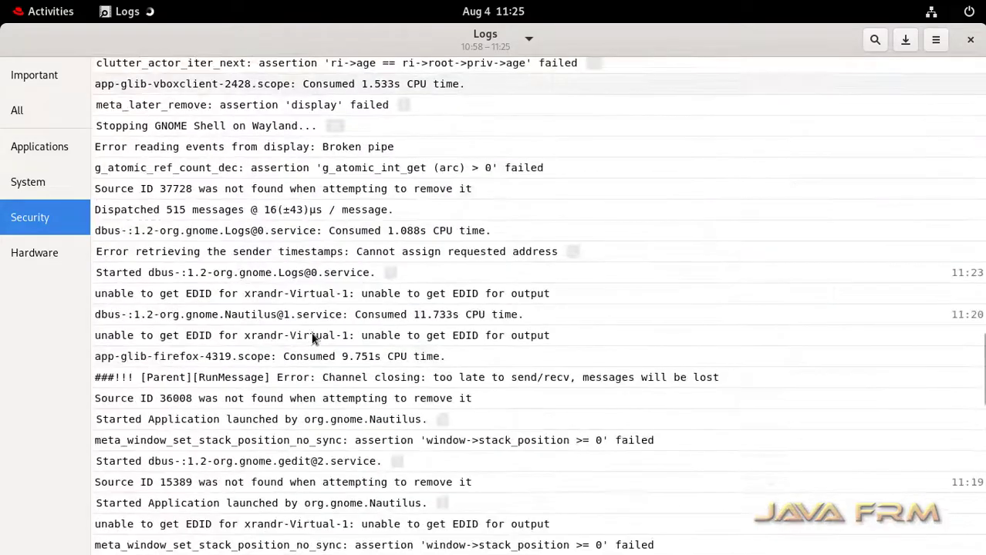
scroll(313, 339, "down", 20)
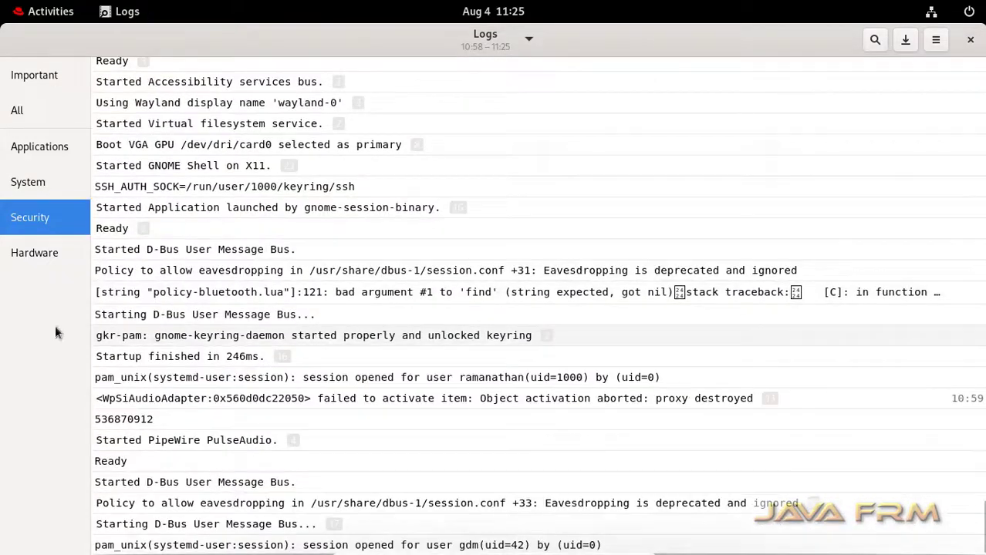
left_click(29, 254)
scroll(408, 288, "down", 1)
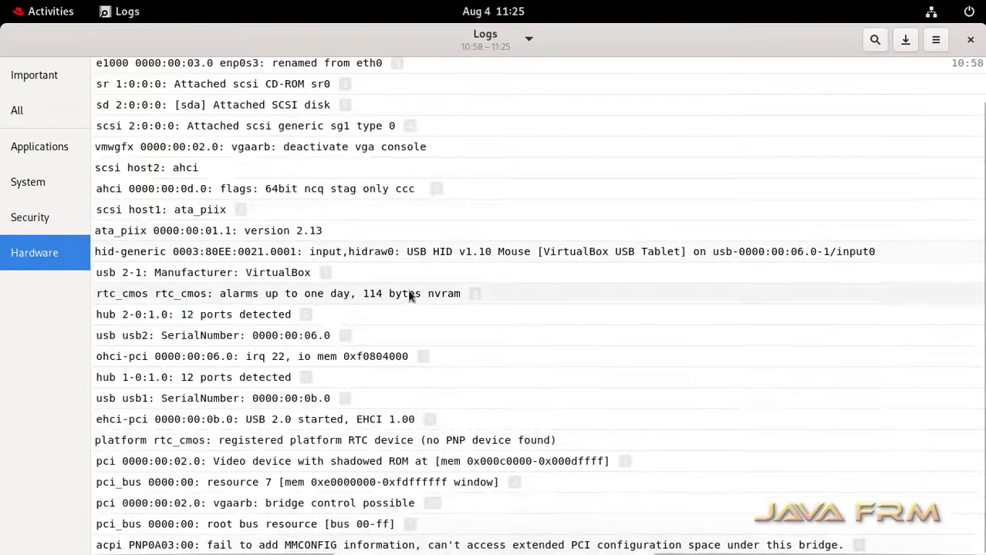
scroll(383, 335, "up", 1)
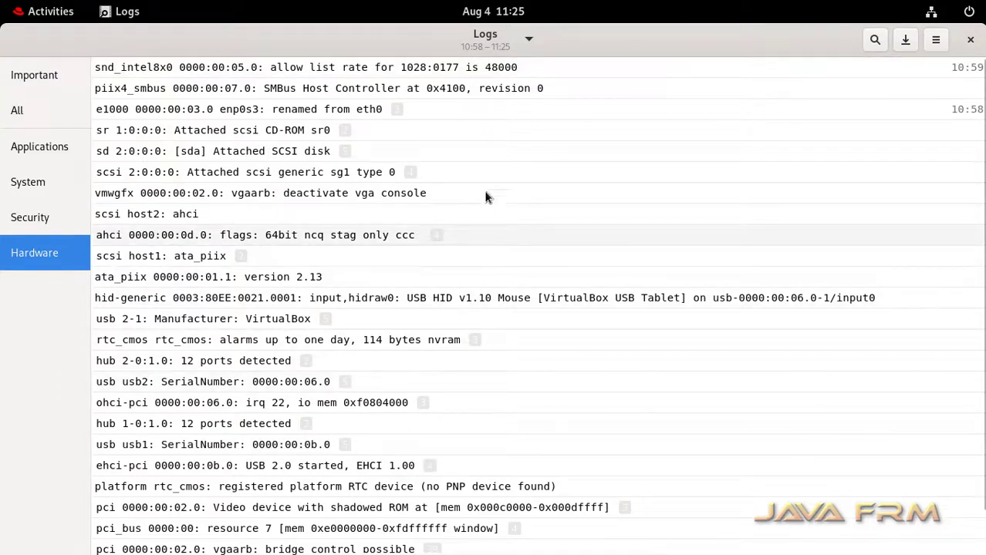
- Close Logs and launch Disk Usage Analyzer from the Utilities folder
left_click(970, 39)
left_click(31, 15)
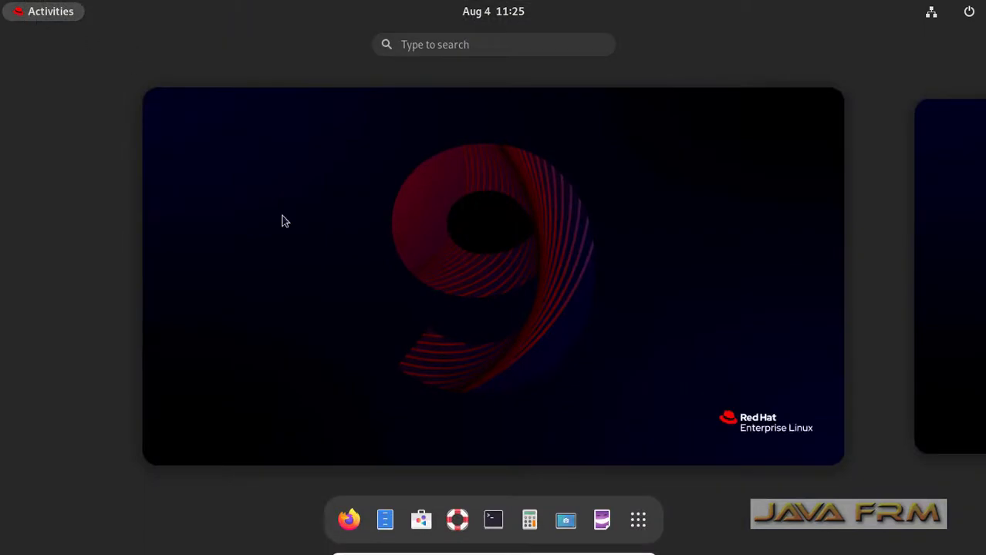
left_click(638, 522)
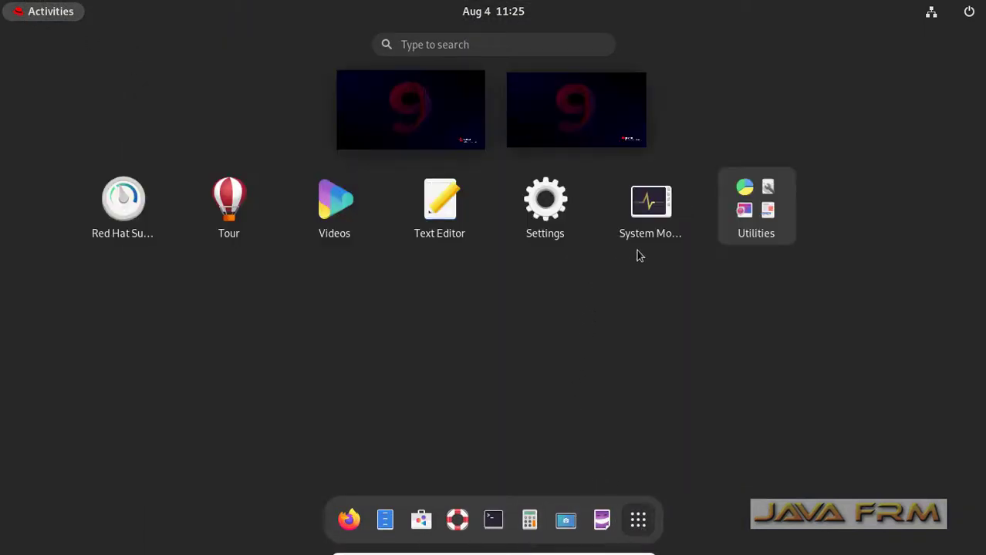
left_click(756, 225)
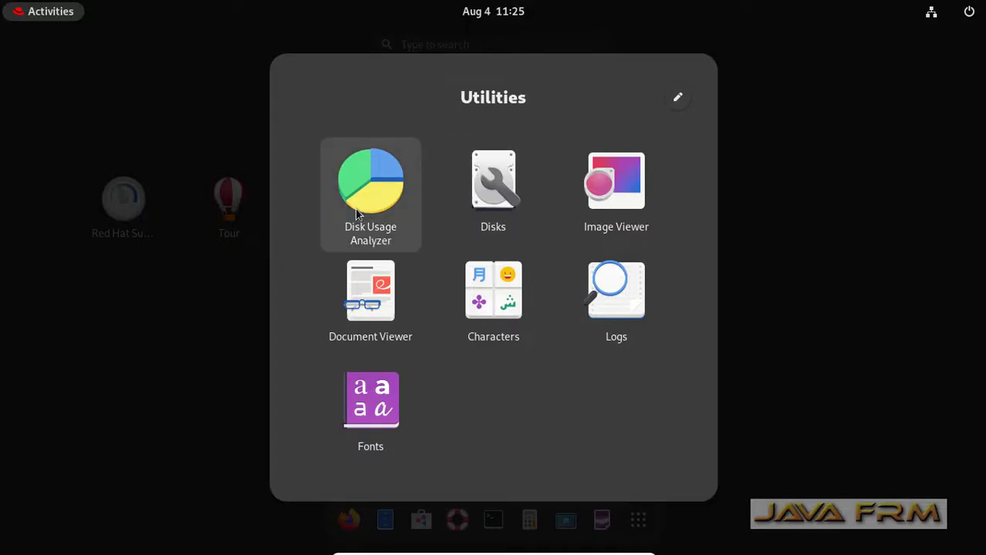
left_click(378, 193)
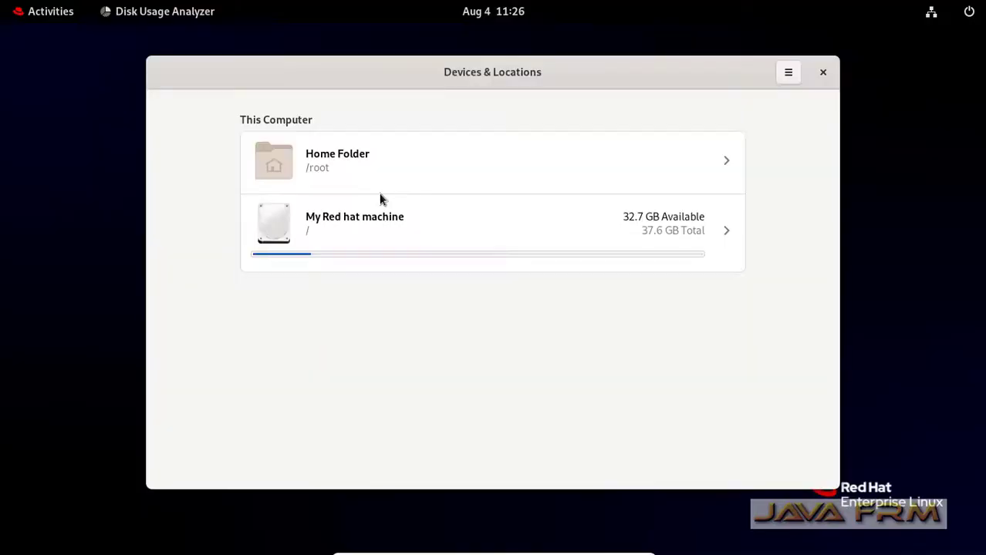
- Scan My Red hat machine, showing 4.5 GB across 137039 items with usr at 4.0 GB
left_click(378, 231)
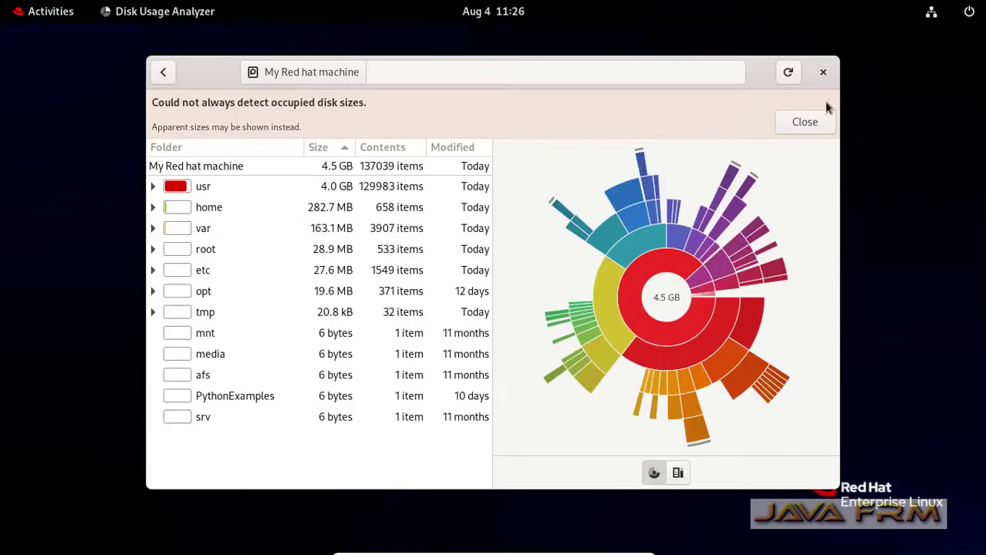
- Maximize the window, expand usr, inspect the etc breakdown, then return to the machine view
double_click(758, 78)
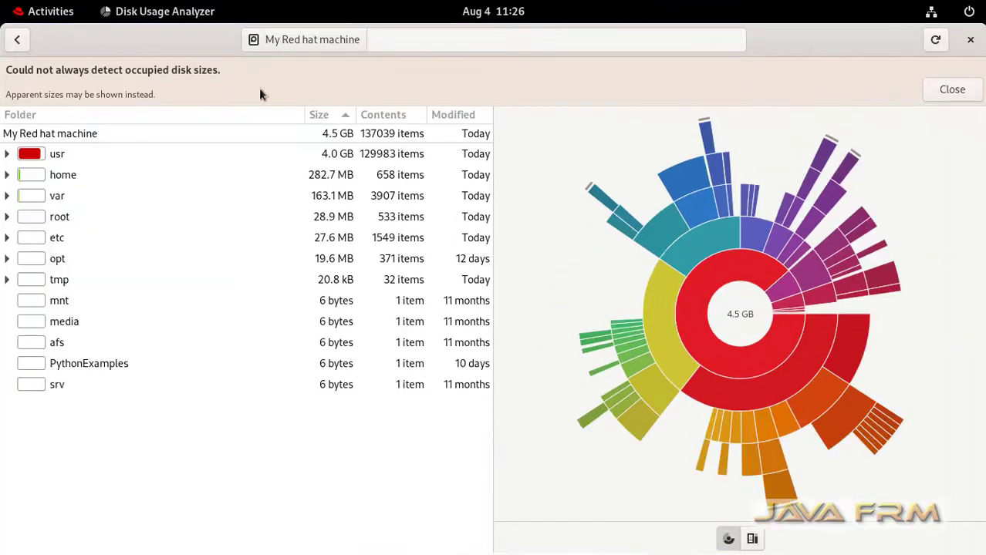
left_click(6, 154)
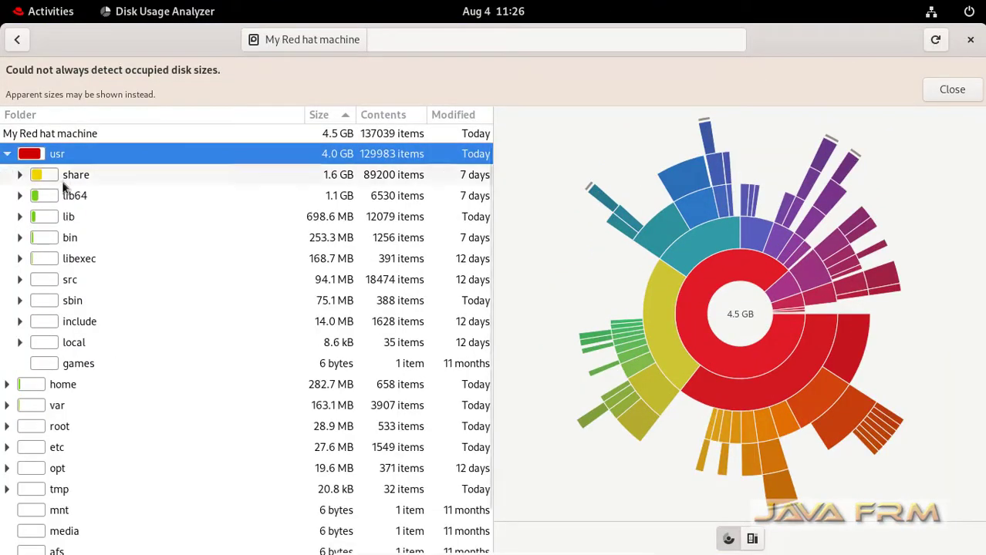
scroll(127, 430, "down", 2)
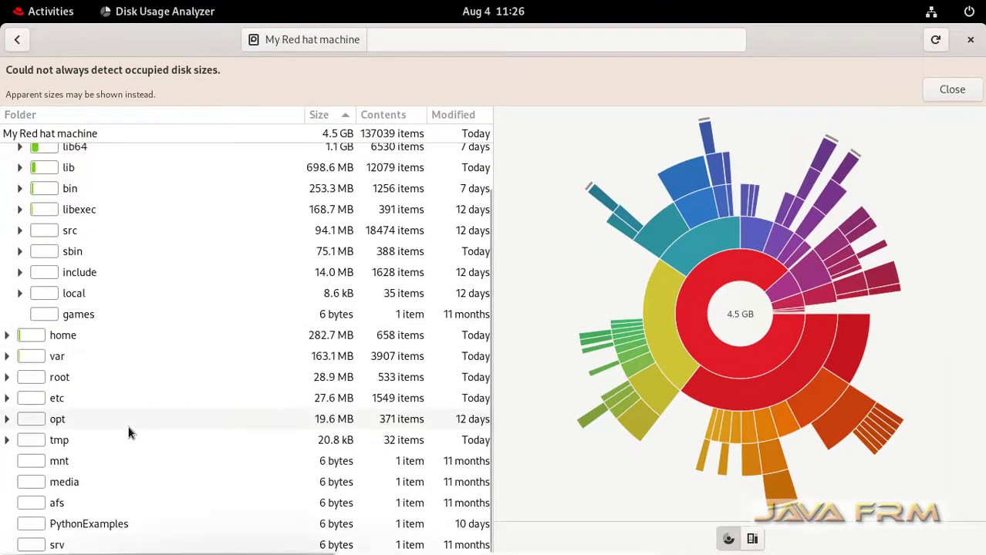
double_click(54, 398)
scroll(58, 378, "down", 15)
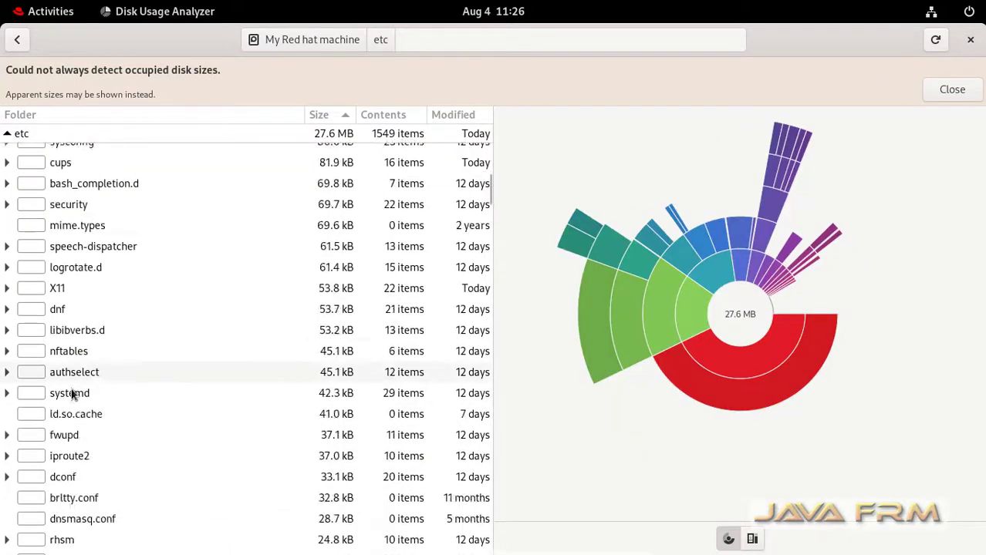
scroll(75, 408, "up", 10)
scroll(75, 408, "up", 5)
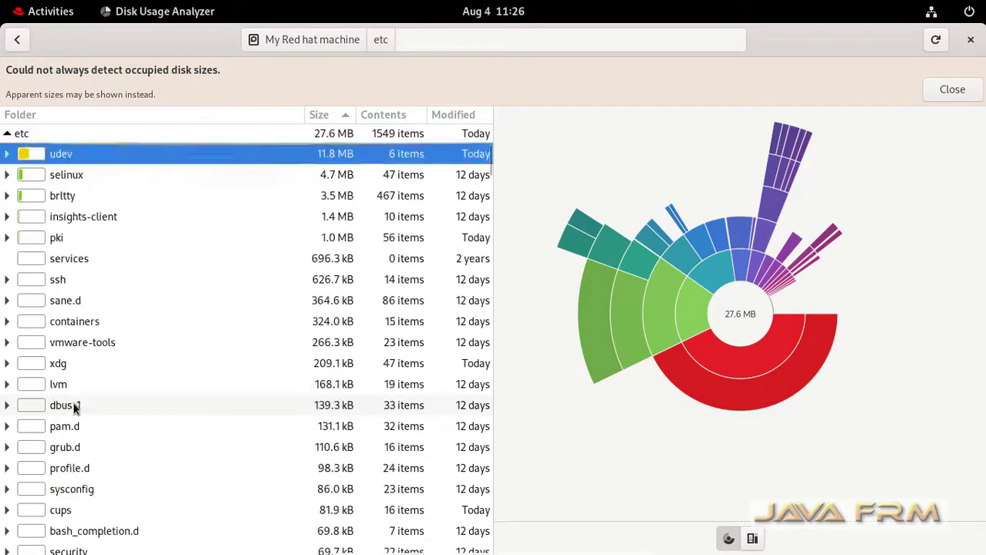
left_click(7, 134)
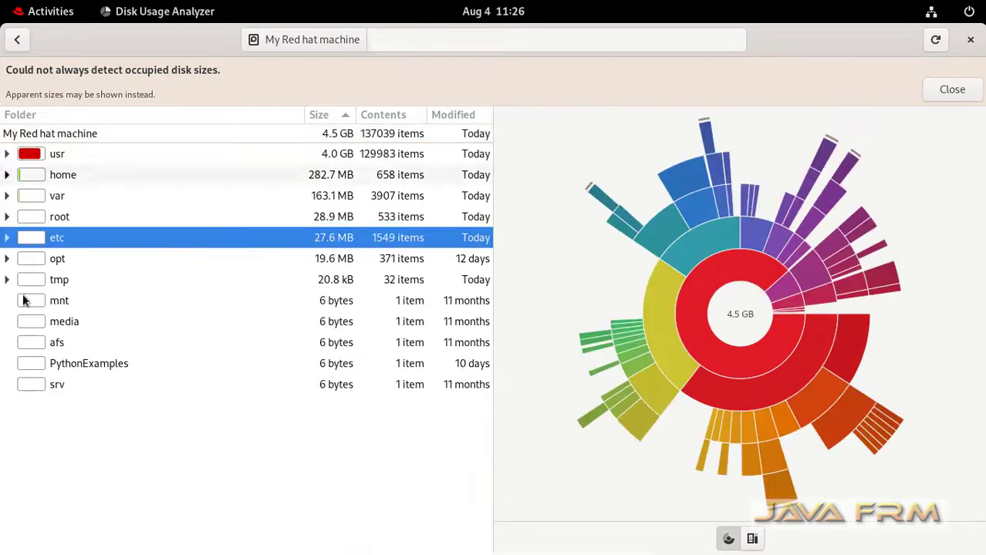
- Open the root folder's 28.9 MB breakdown and dismiss the size-detection warning
double_click(48, 221)
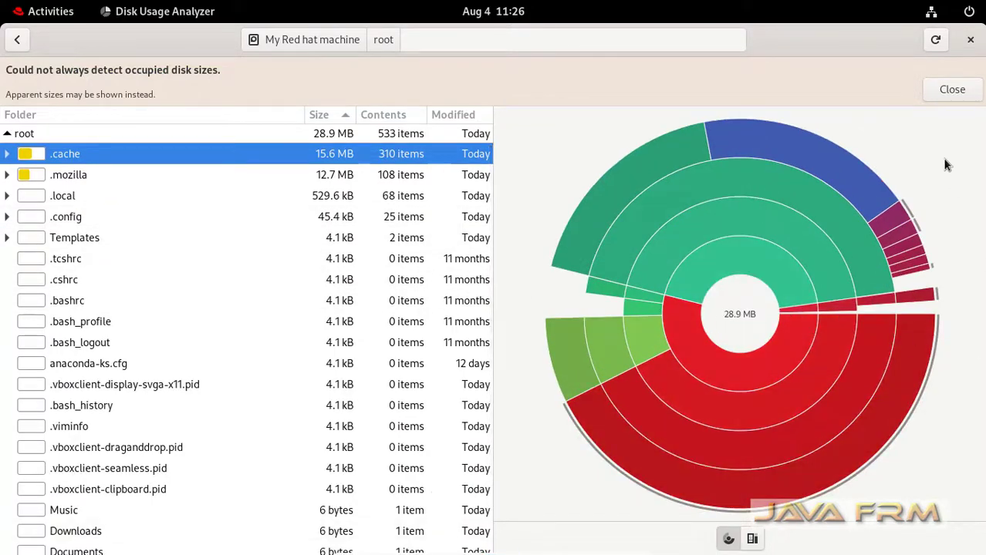
left_click(952, 89)
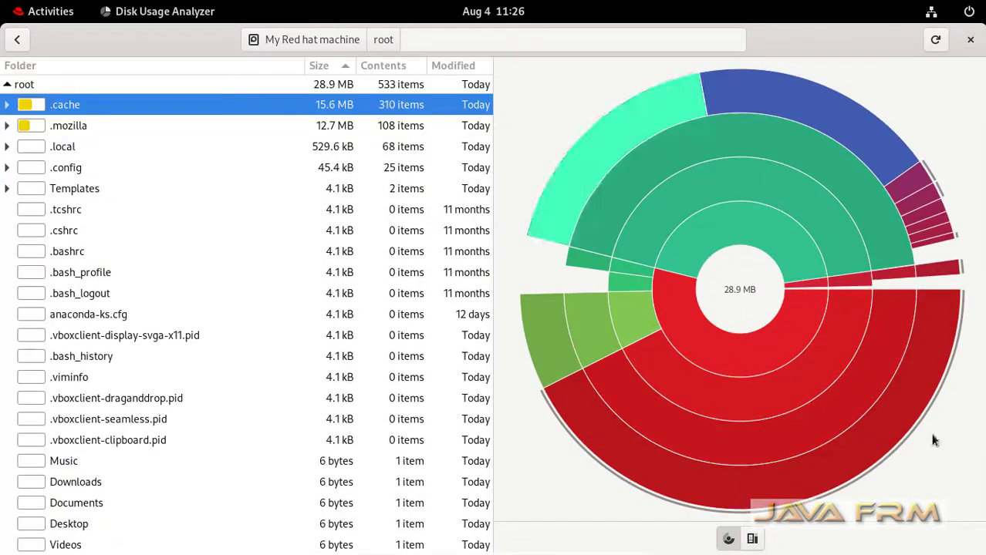
scroll(163, 393, "down", 1)
scroll(163, 392, "up", 1)
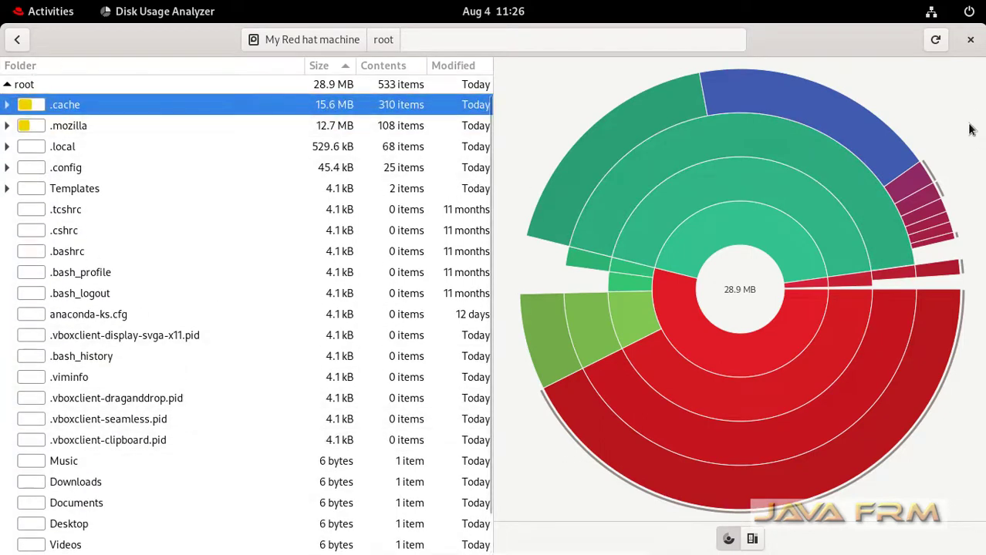
- Close Disk Usage Analyzer and launch GNOME Terminal from the Activities dash to get a root shell prompt
left_click(971, 41)
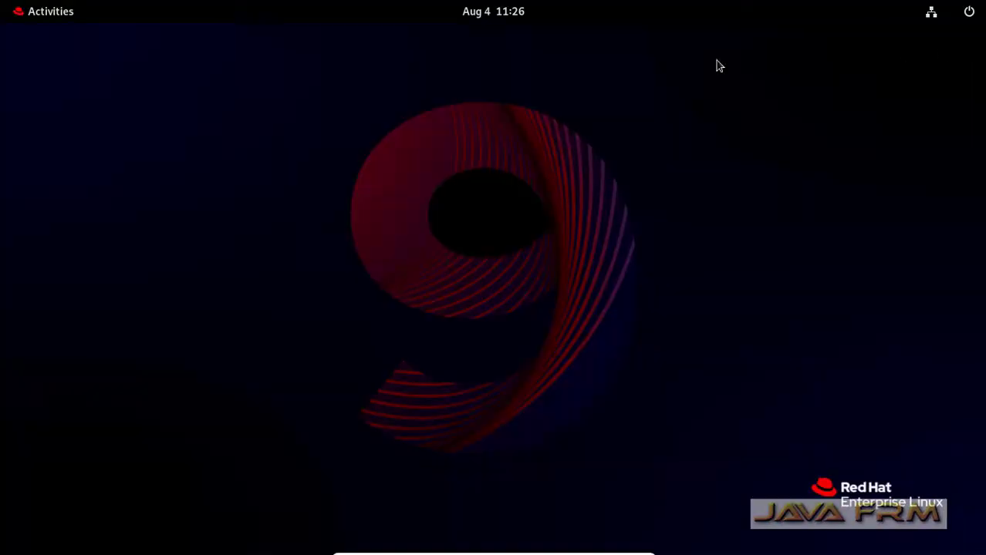
left_click(51, 16)
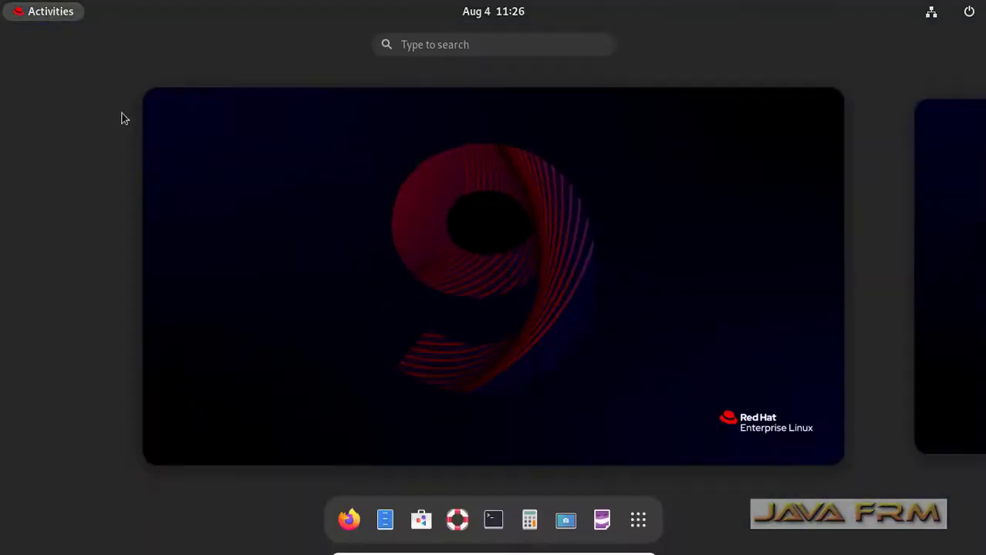
left_click(494, 531)
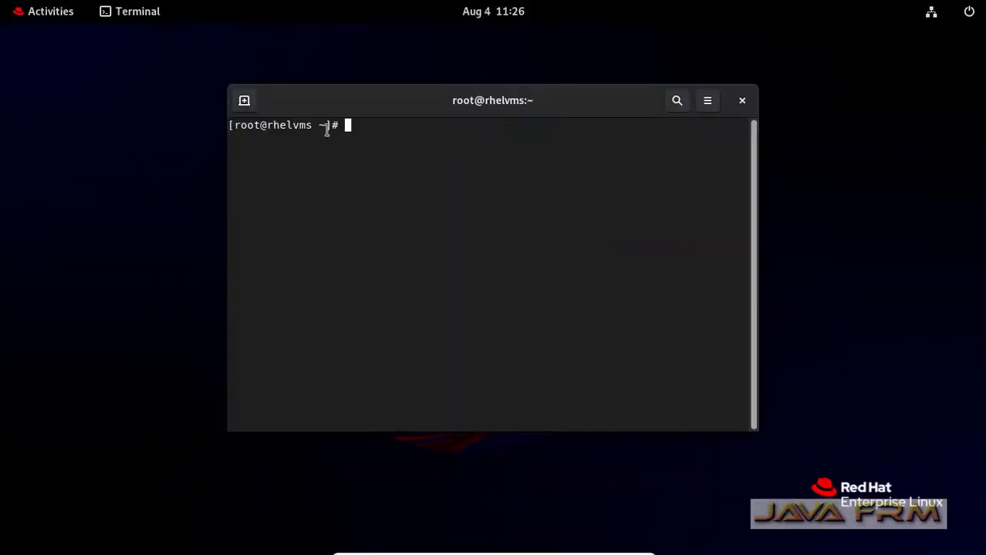
left_click_drag(267, 131, 218, 127)
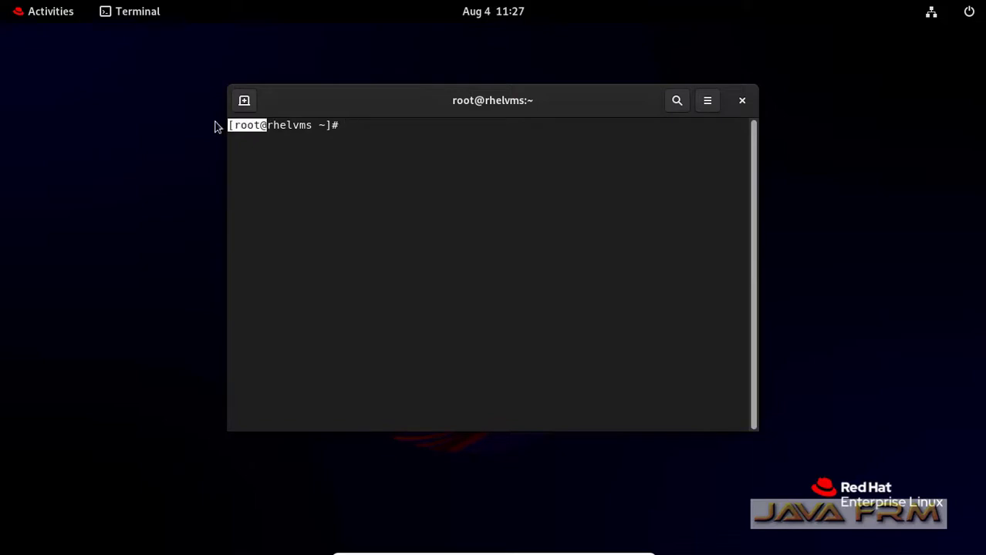
left_click(434, 218)
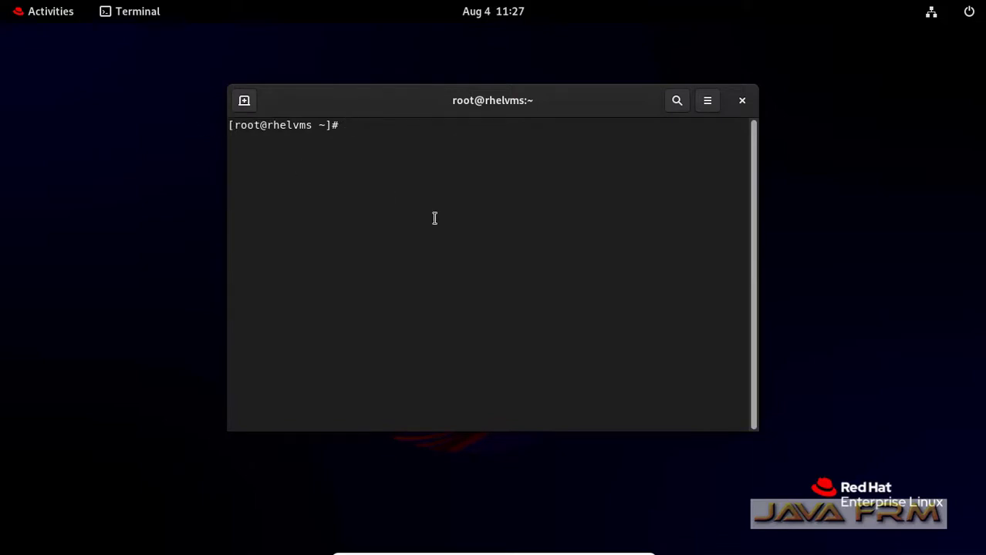